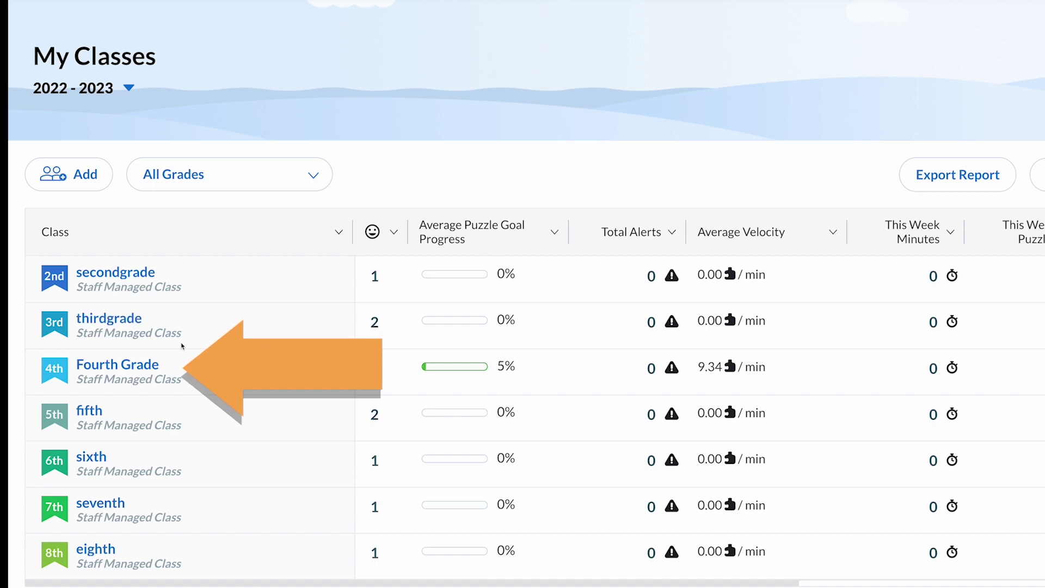
# - Go to the Fourth Grade class's Objectives assignments to show its Auto Assignments progress report
pyautogui.click(137, 367)
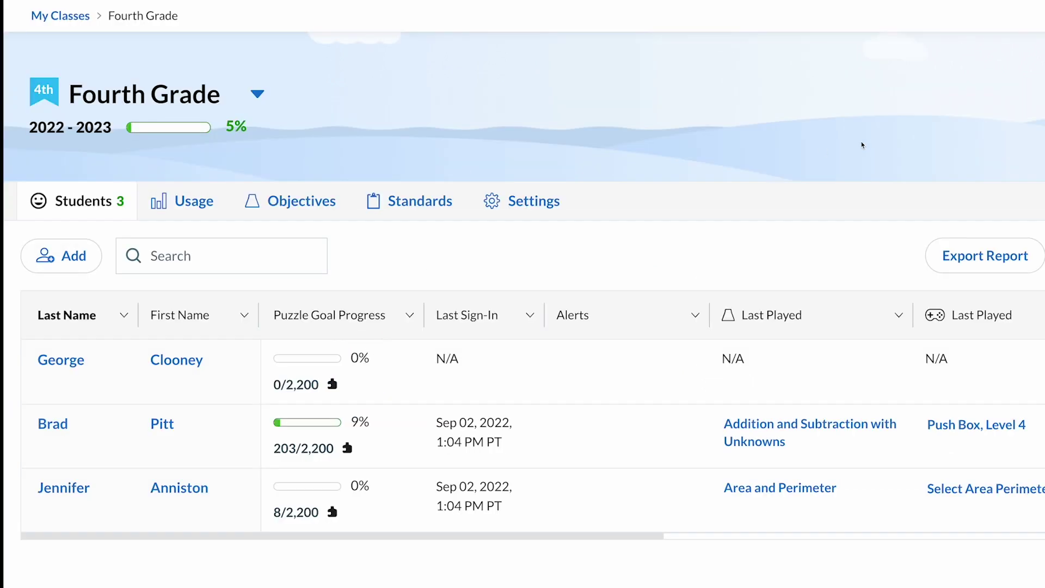
pyautogui.click(316, 204)
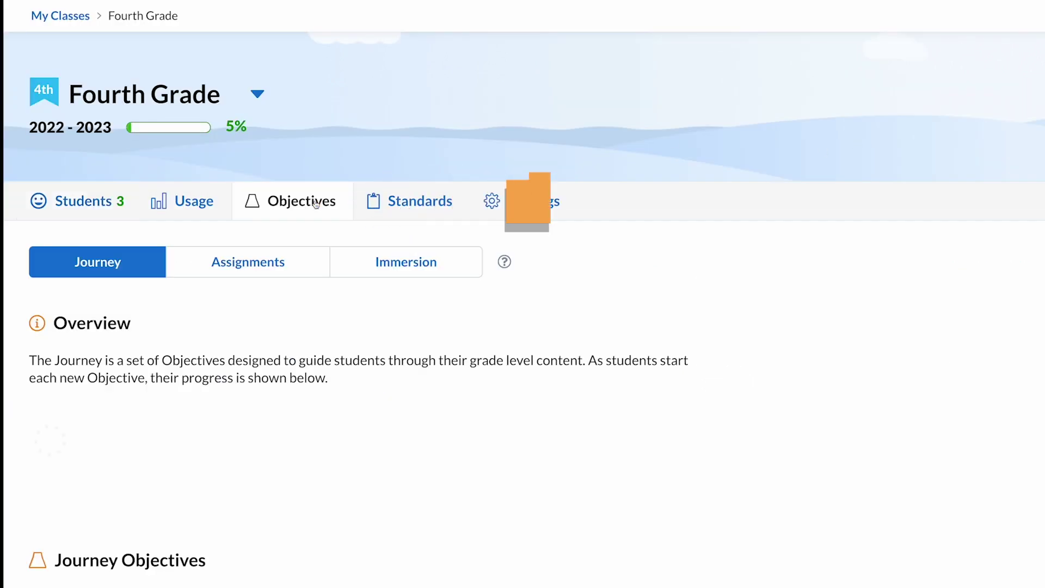
pyautogui.click(283, 267)
pyautogui.scroll(-3, 523, 327)
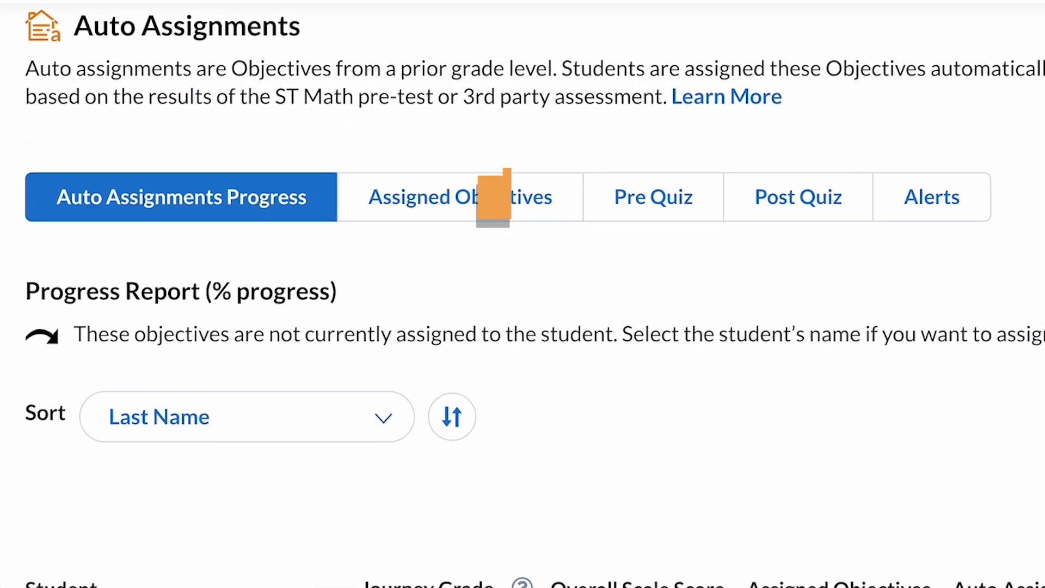
pyautogui.scroll(-3, 523, 343)
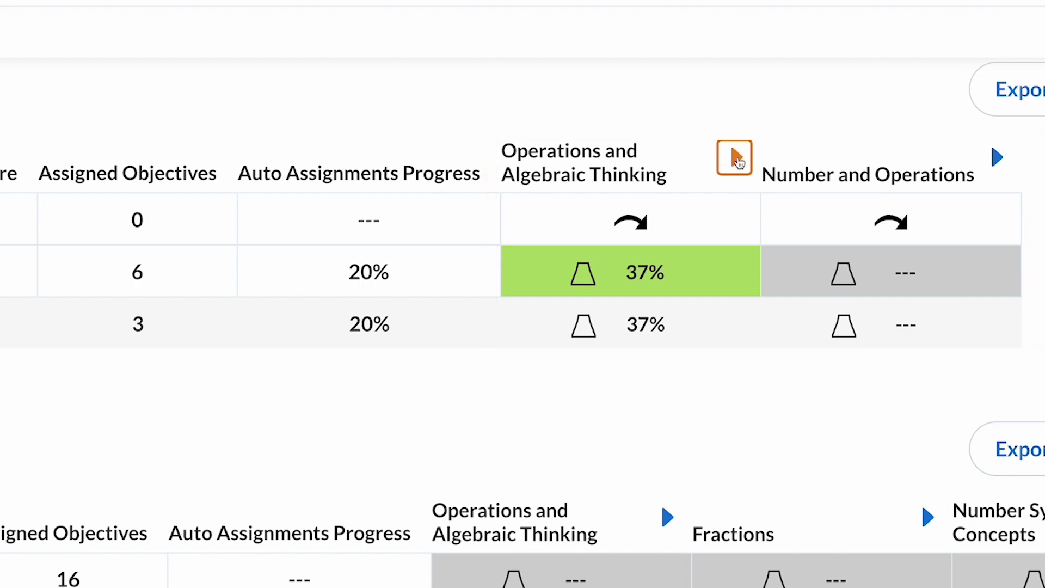
pyautogui.click(735, 157)
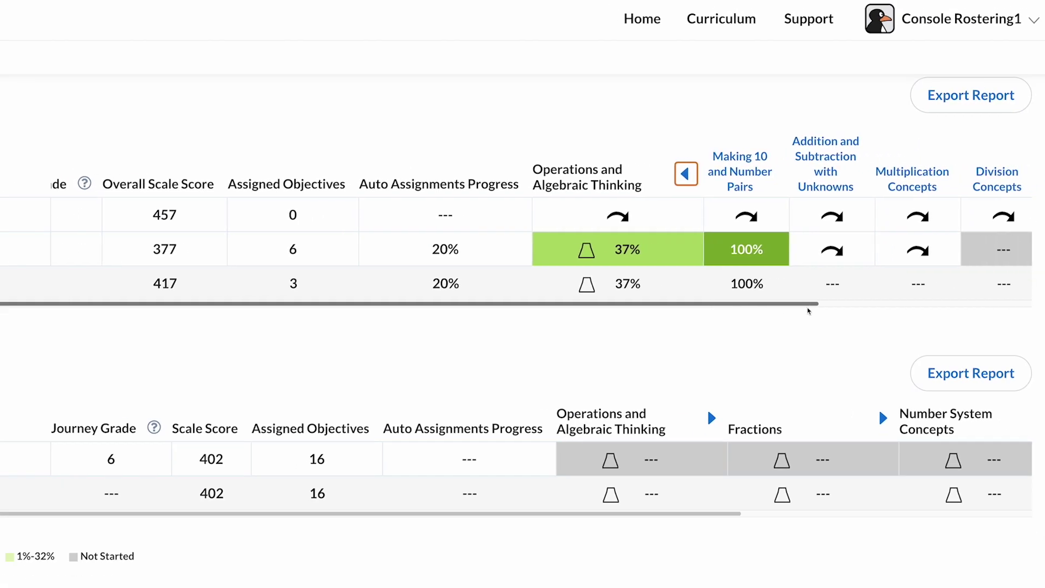
pyautogui.moveTo(809, 310); pyautogui.dragTo(911, 305)
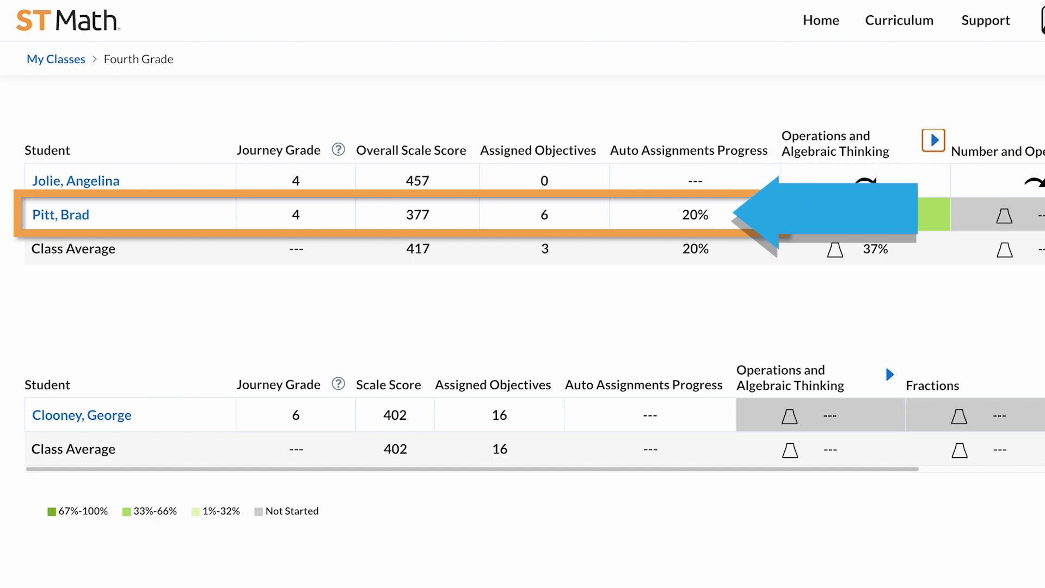
pyautogui.moveTo(921, 303); pyautogui.dragTo(1025, 306)
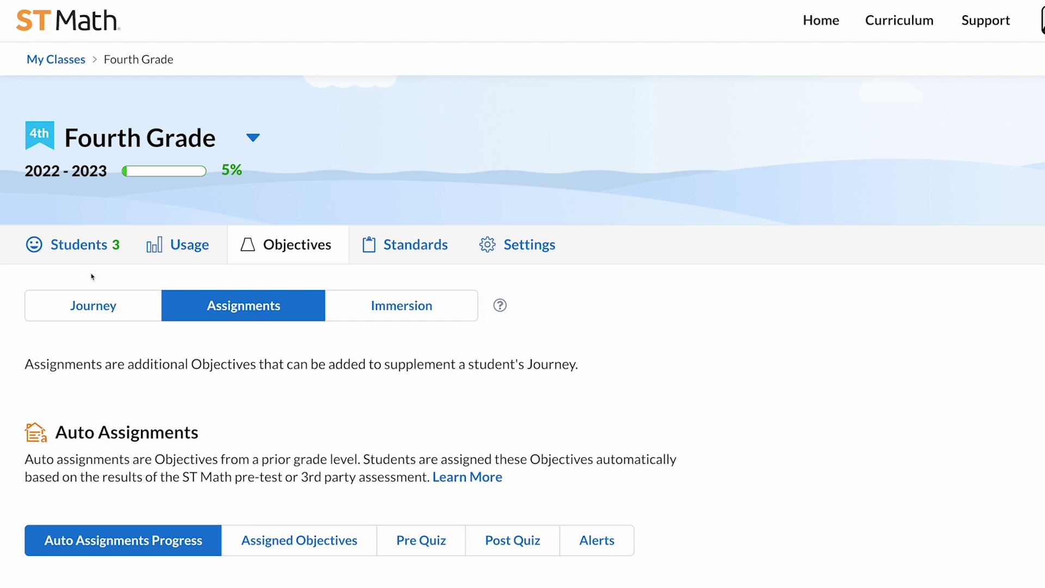
# - From the class's student list, open Brad's Objectives Assignments page
pyautogui.click(86, 247)
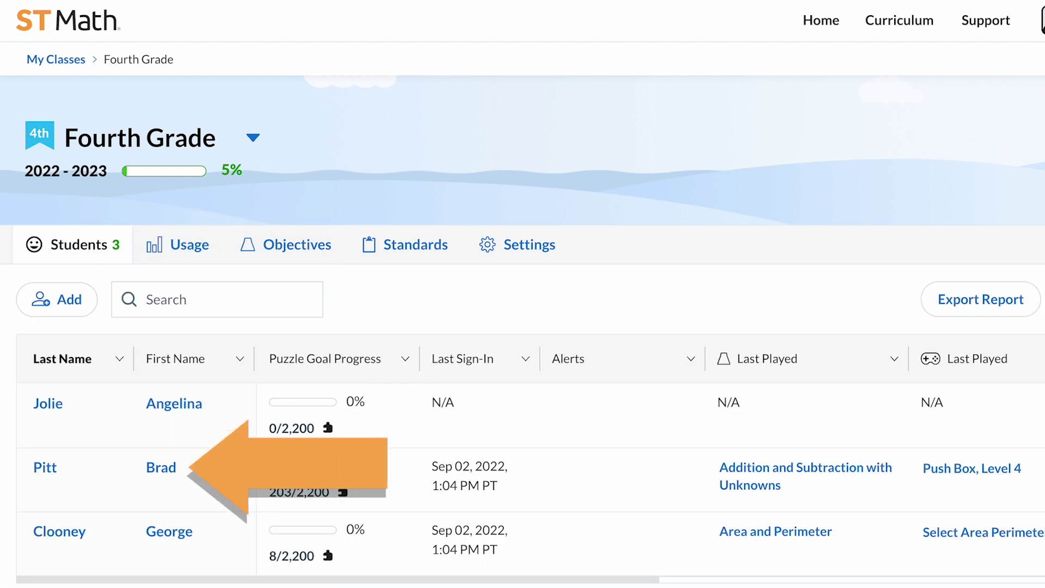
pyautogui.click(159, 471)
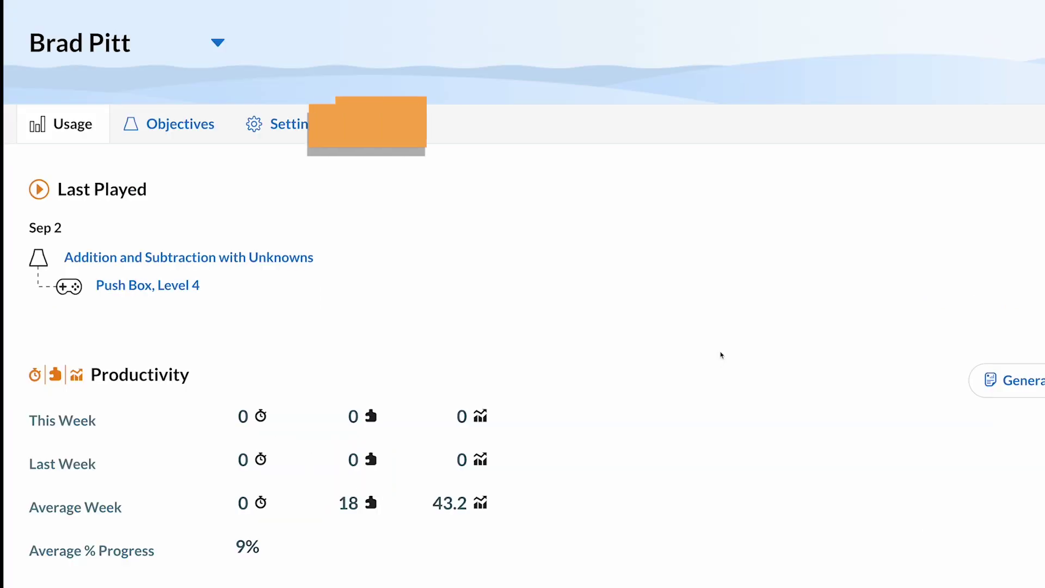
pyautogui.click(198, 131)
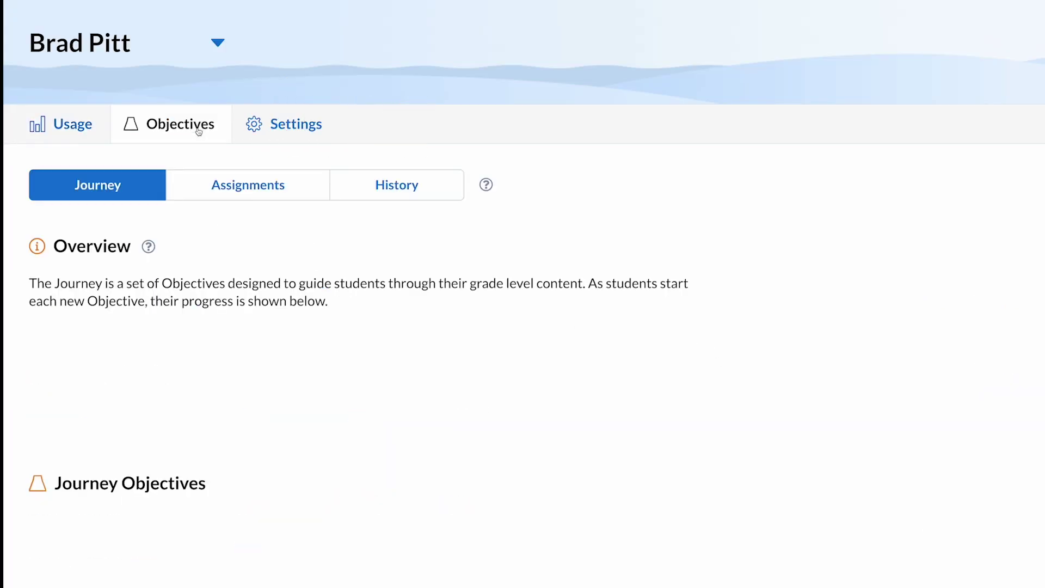
pyautogui.click(212, 191)
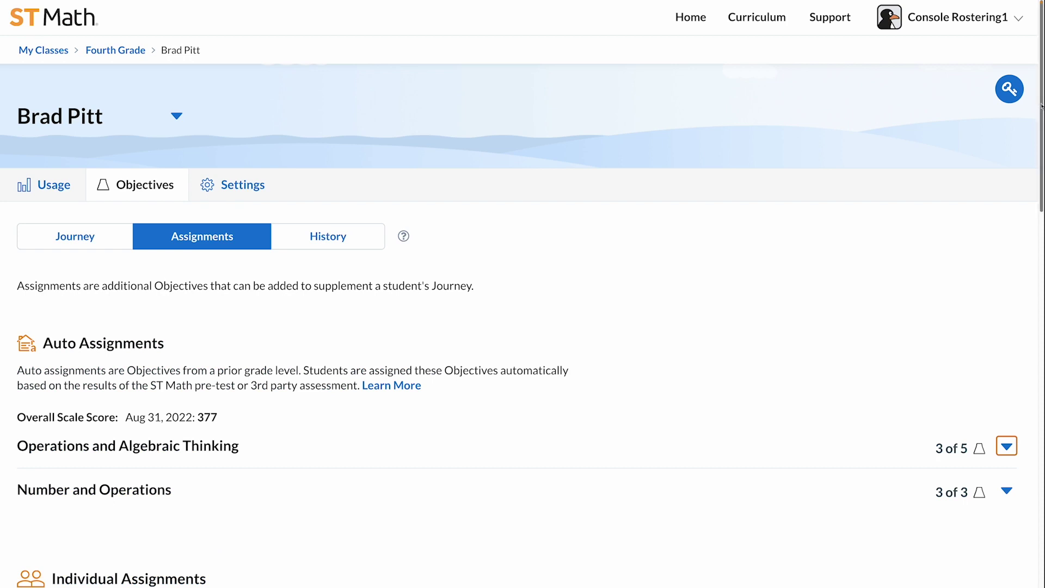
pyautogui.scroll(-1, 1020, 139)
pyautogui.scroll(-2, 1007, 168)
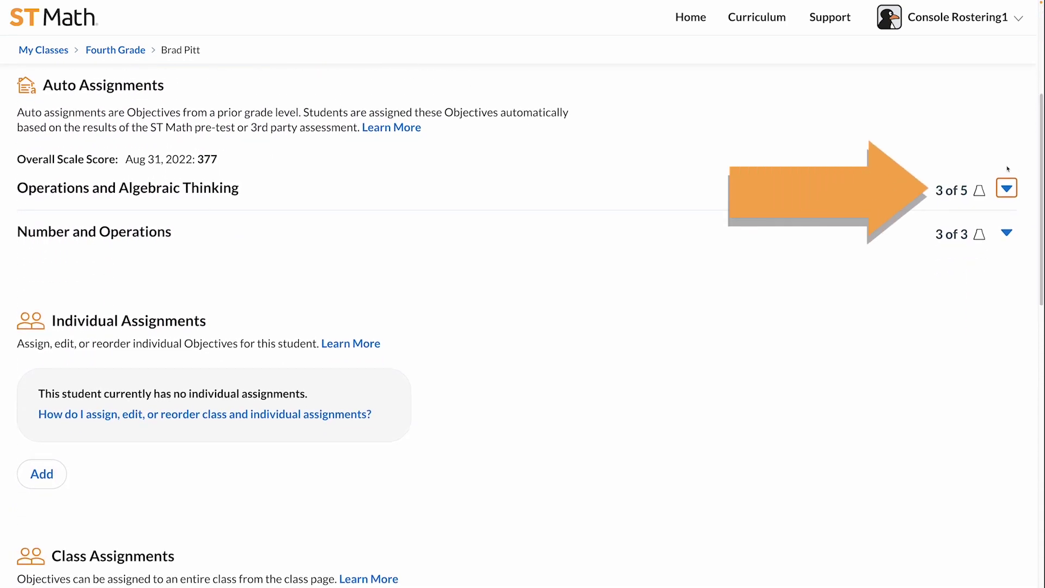
# - Expand both Auto Assignments strands and turn off Division Concepts and Multiplication and Division Relationships, leaving 1 of 5
pyautogui.click(1006, 188)
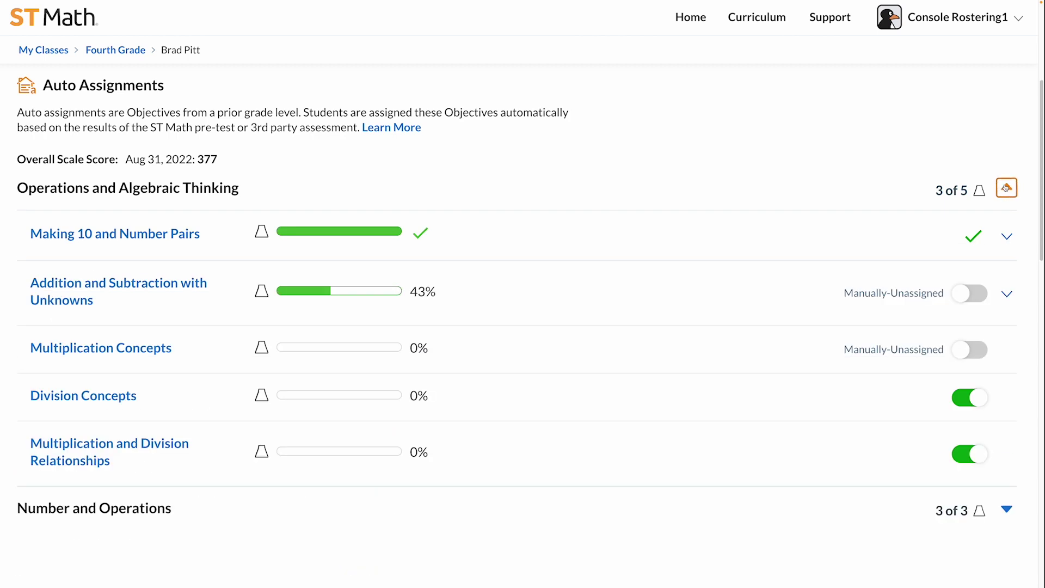
pyautogui.press('Tab')
pyautogui.press('Return')
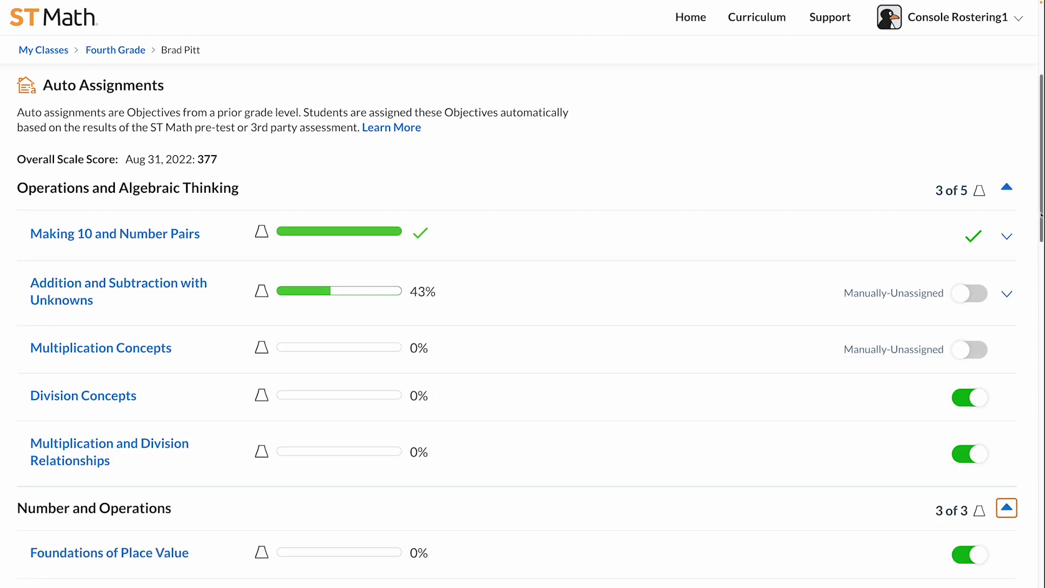
pyautogui.click(973, 397)
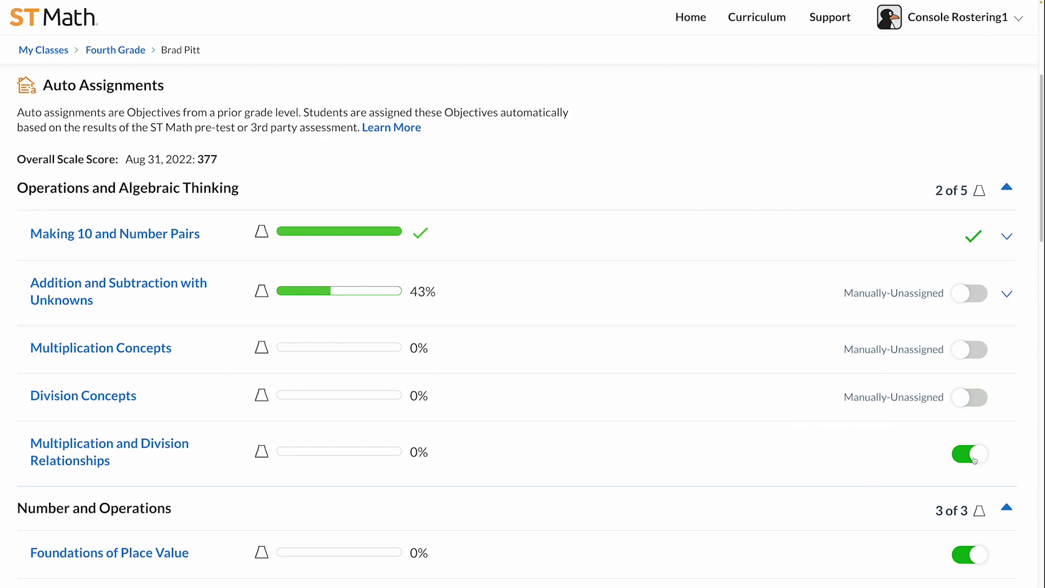
pyautogui.click(974, 461)
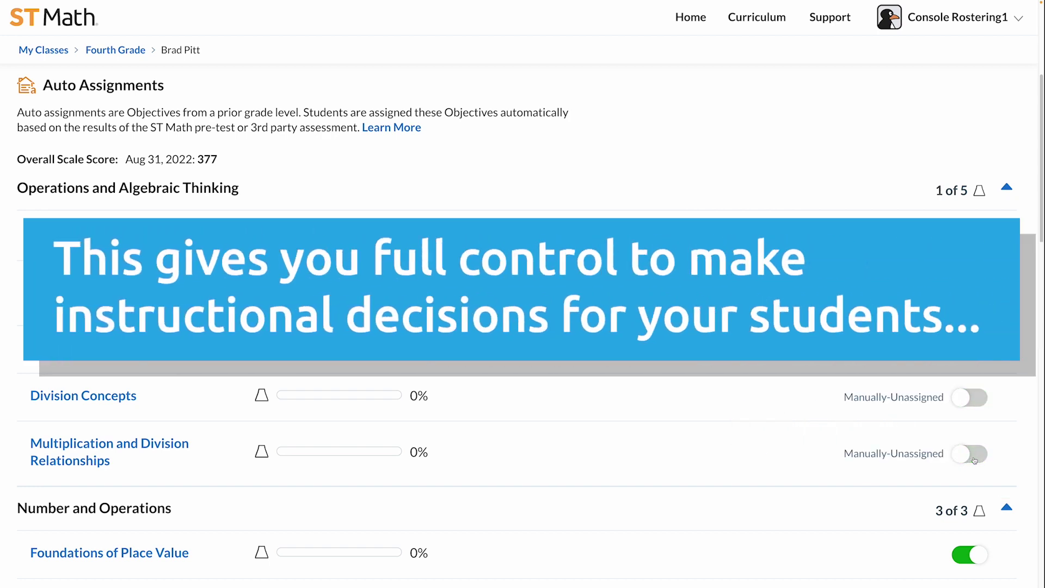